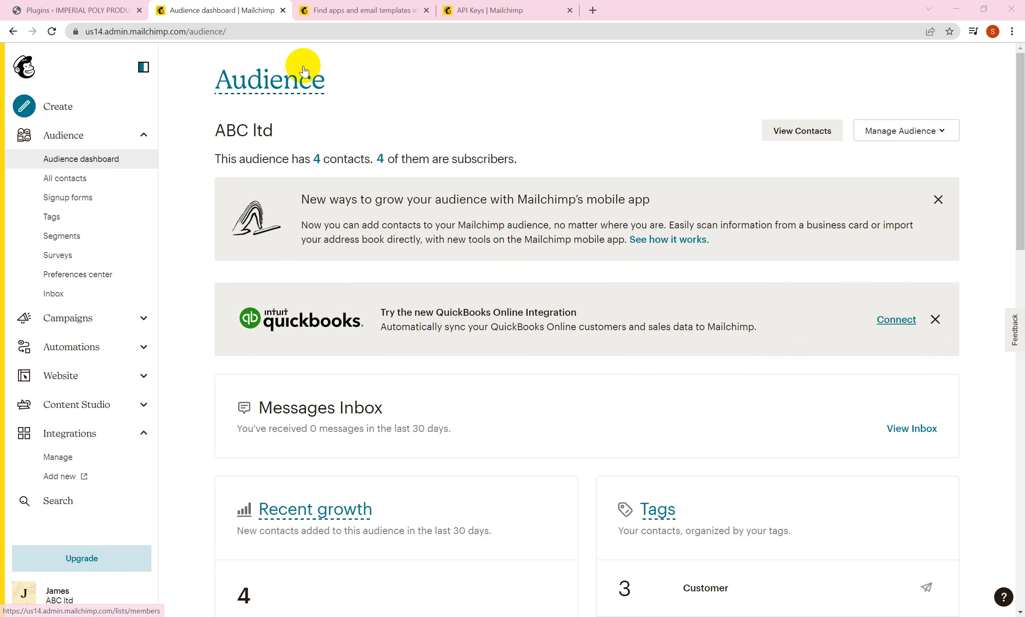
- Switch to the WordPress admin site and open the page for adding new plugins
{"action": "left_click", "coordinate": [57, 12]}
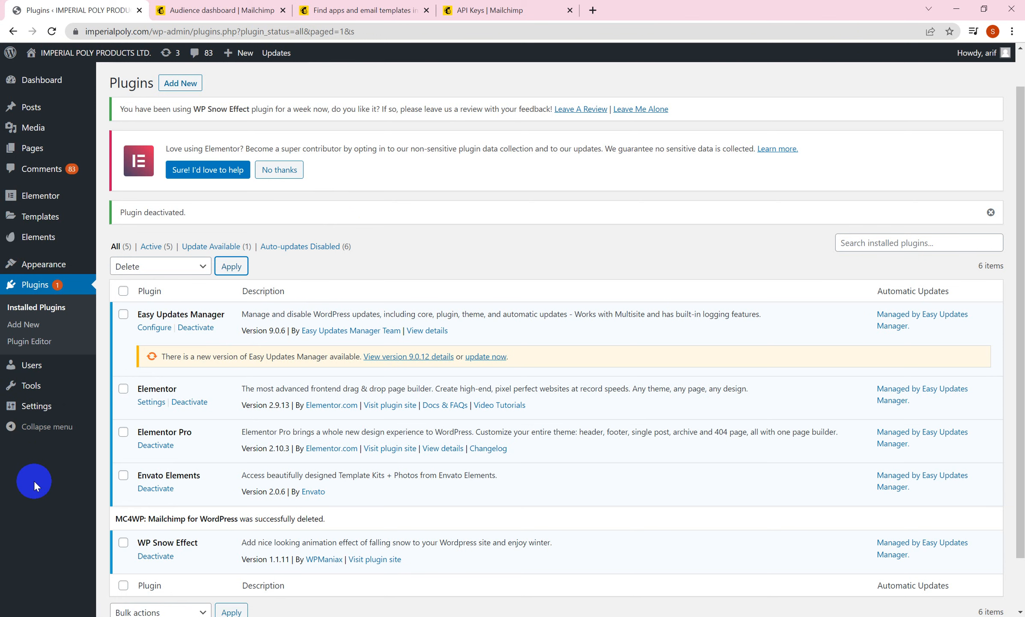
{"action": "left_click", "coordinate": [67, 286]}
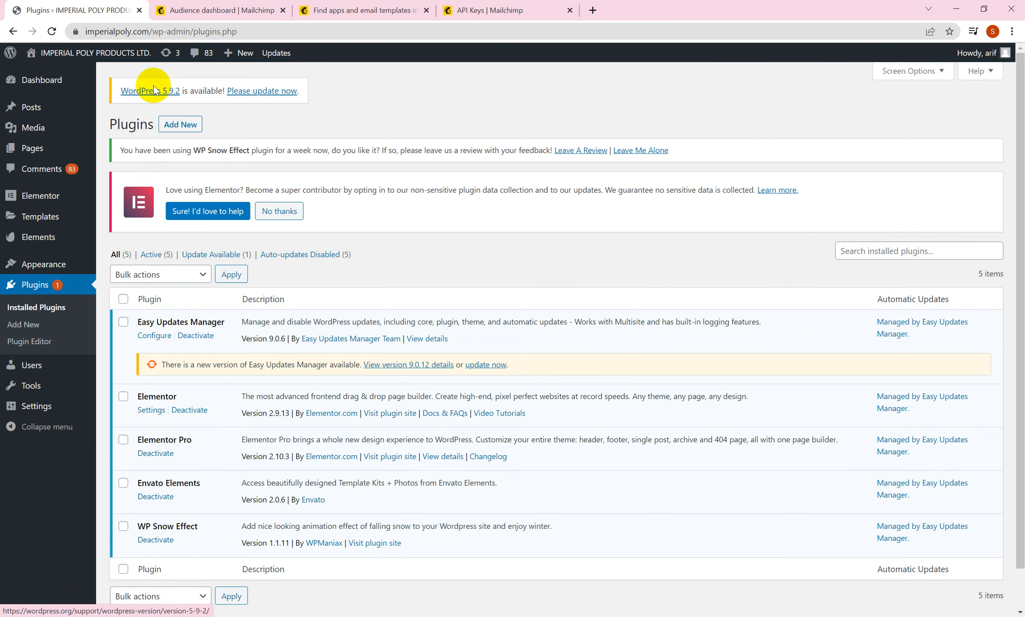
{"action": "left_click", "coordinate": [170, 128]}
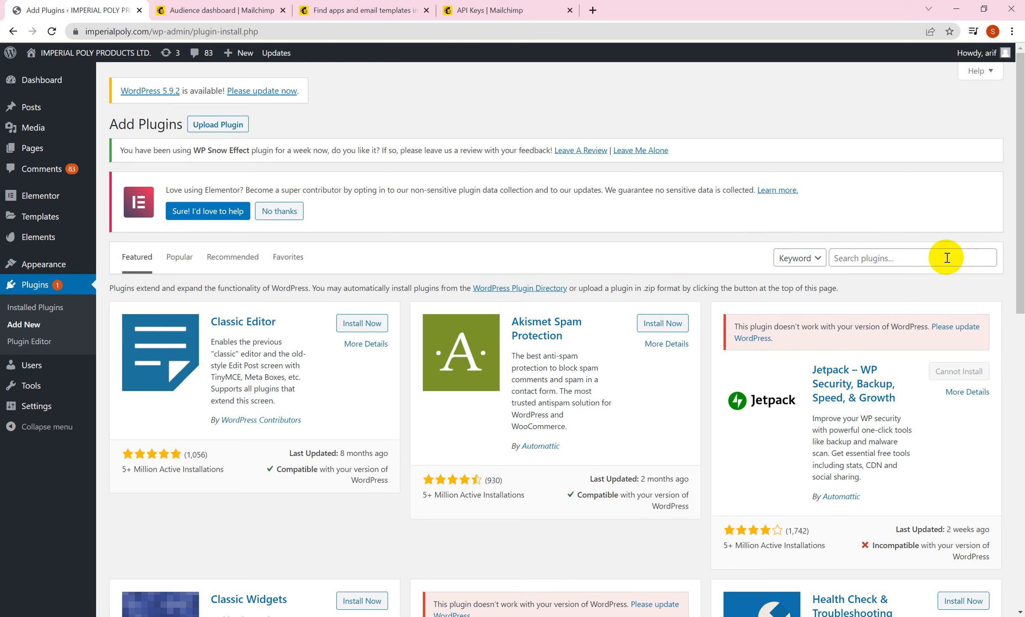
- Search the plugin directory for mailchimp, and install and activate MC4WP: Mailchimp for WordPress
{"action": "left_click", "coordinate": [903, 255]}
{"action": "type", "text": "ma"}
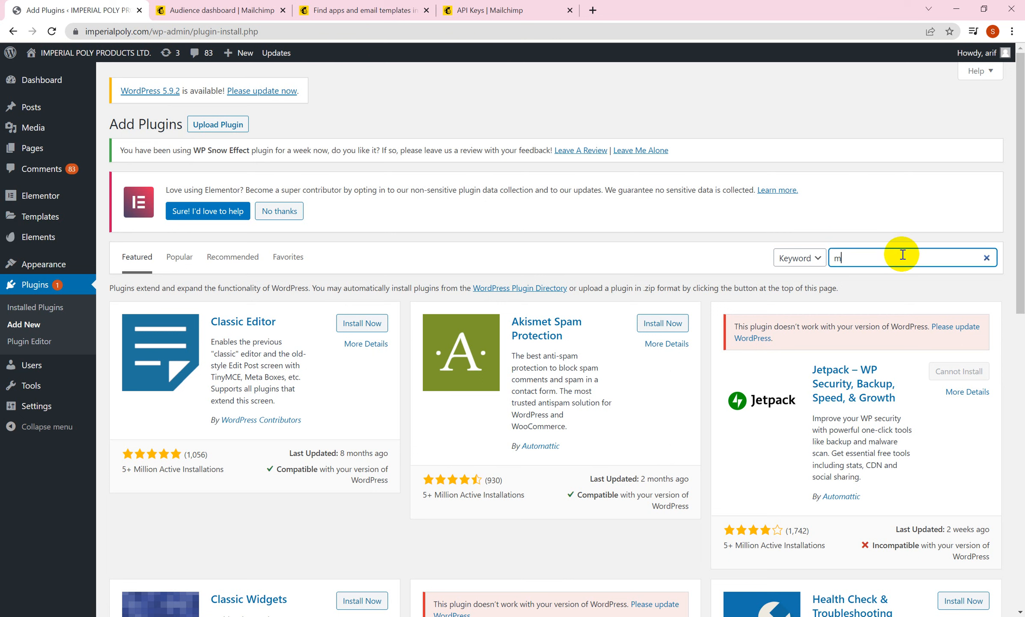
{"action": "type", "text": "ilchimp"}
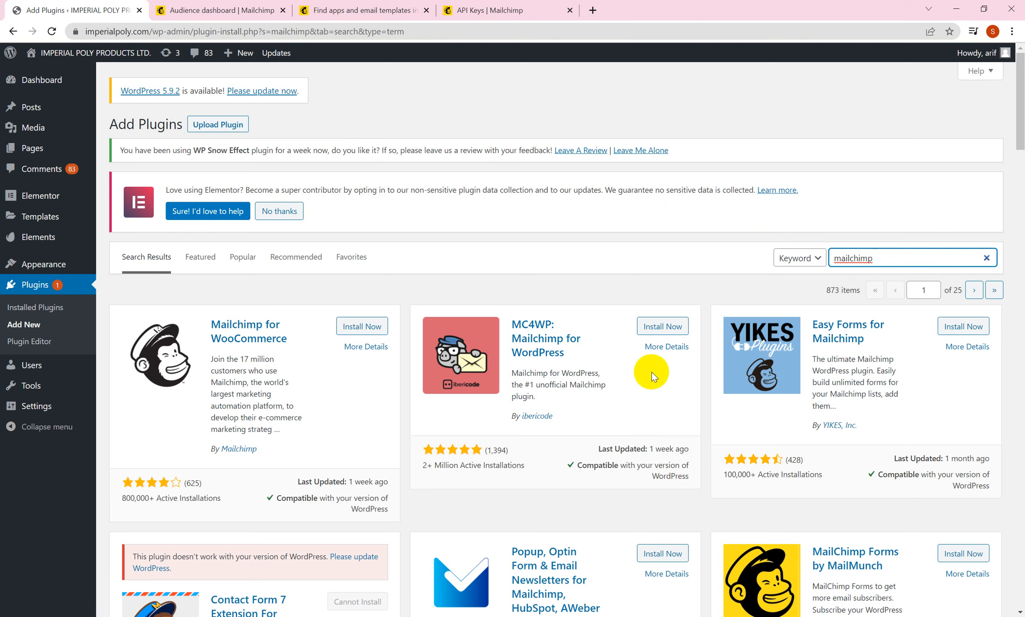
{"action": "left_click", "coordinate": [661, 327]}
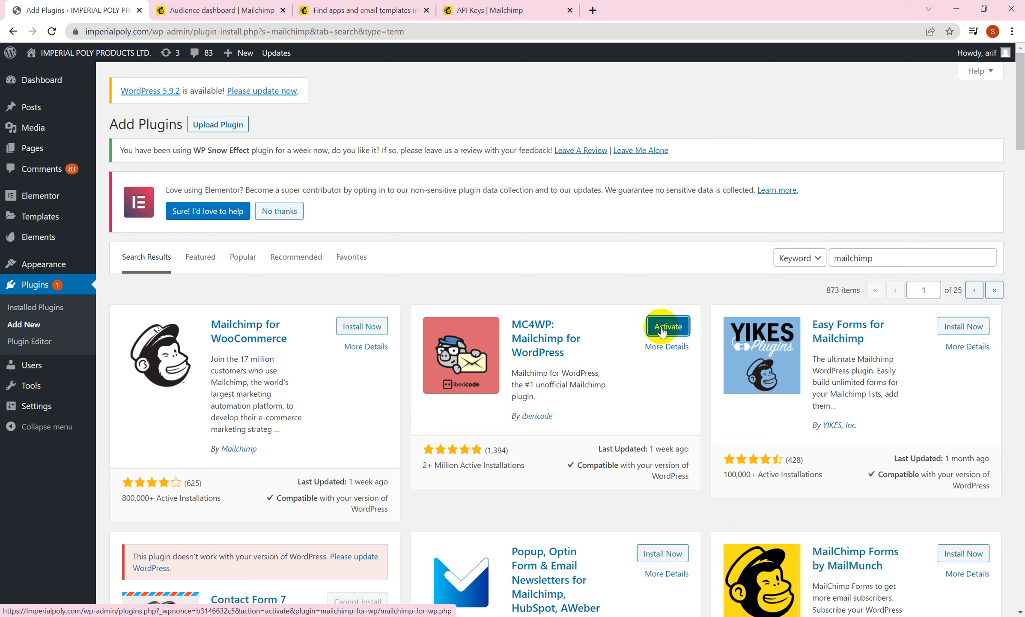
{"action": "left_click", "coordinate": [663, 330]}
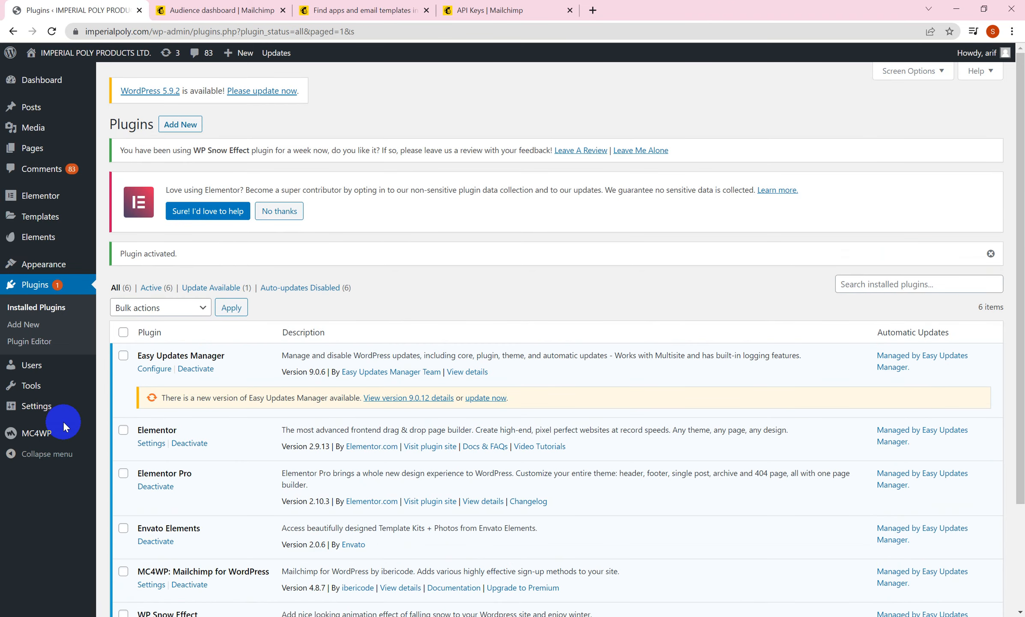
- Open the MC4WP plugin's Mailchimp API settings and clear the existing API key
{"action": "mouse_move", "coordinate": [45, 435]}
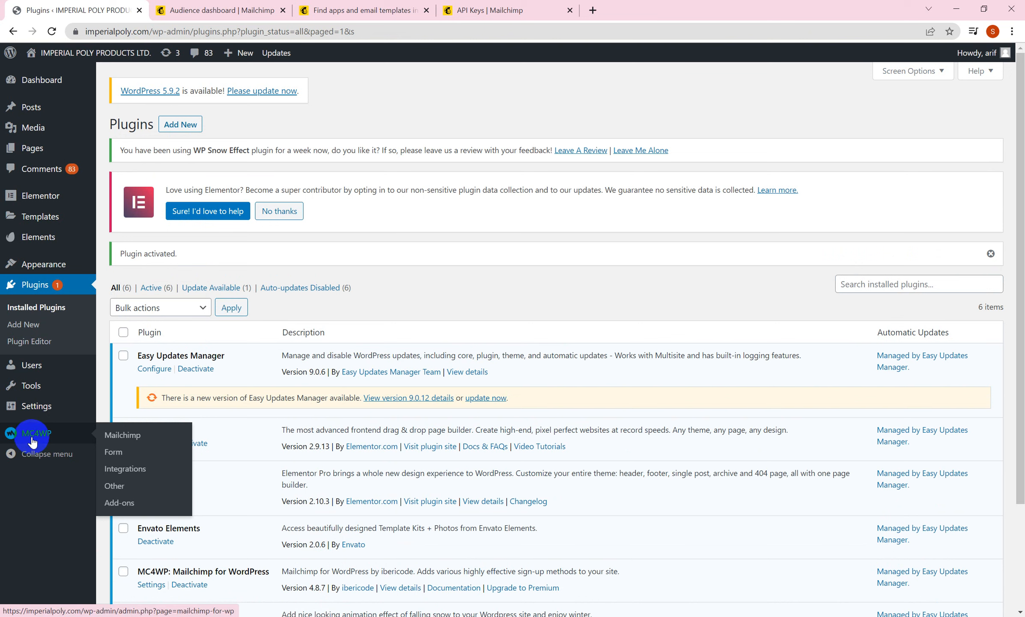
{"action": "left_click", "coordinate": [120, 437]}
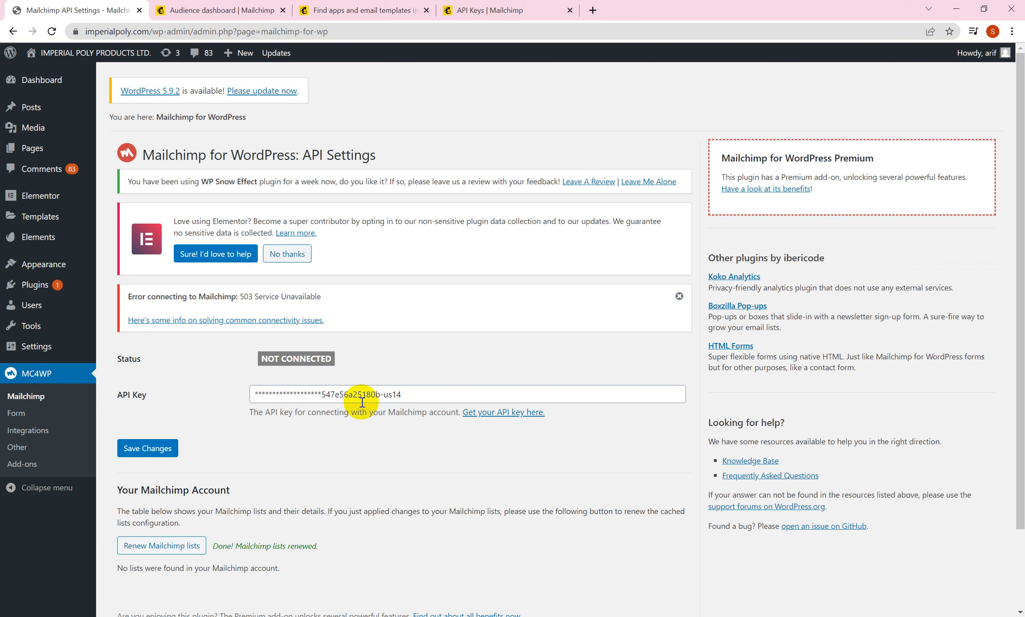
{"action": "left_click_drag", "start_coordinate": [422, 389], "coordinate": [218, 390]}
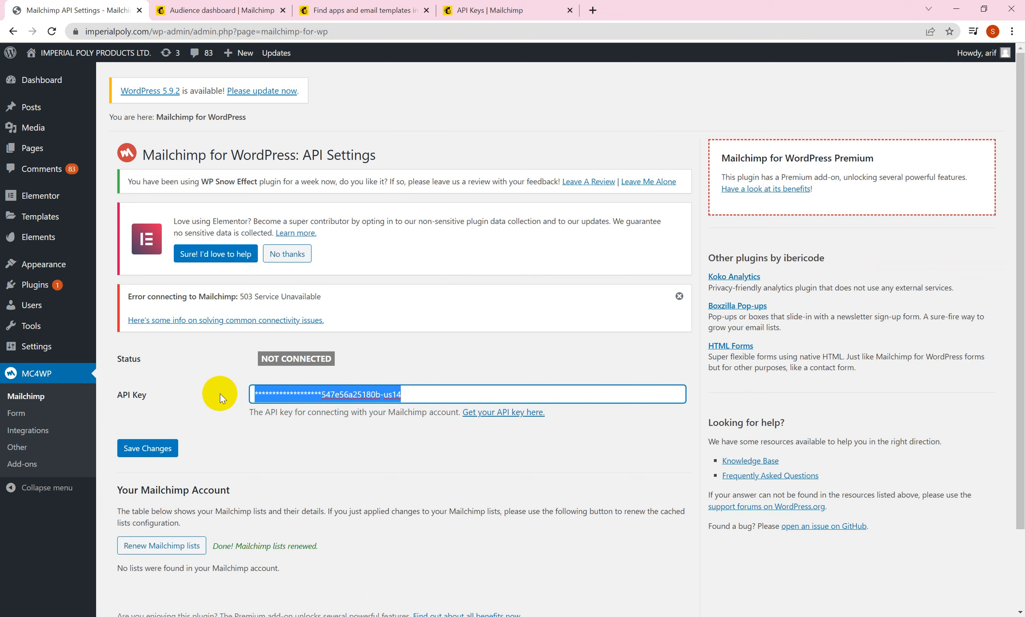
{"action": "key", "text": "BackSpace"}
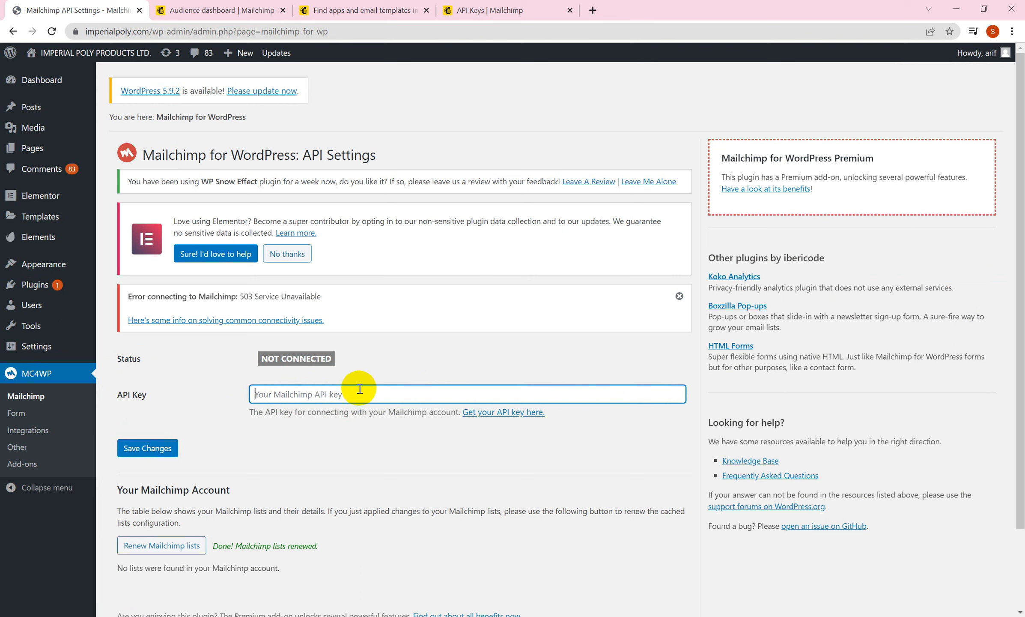
- Switch to the Mailchimp account, open its API keys page, and permanently delete the existing API key
{"action": "left_click", "coordinate": [249, 12]}
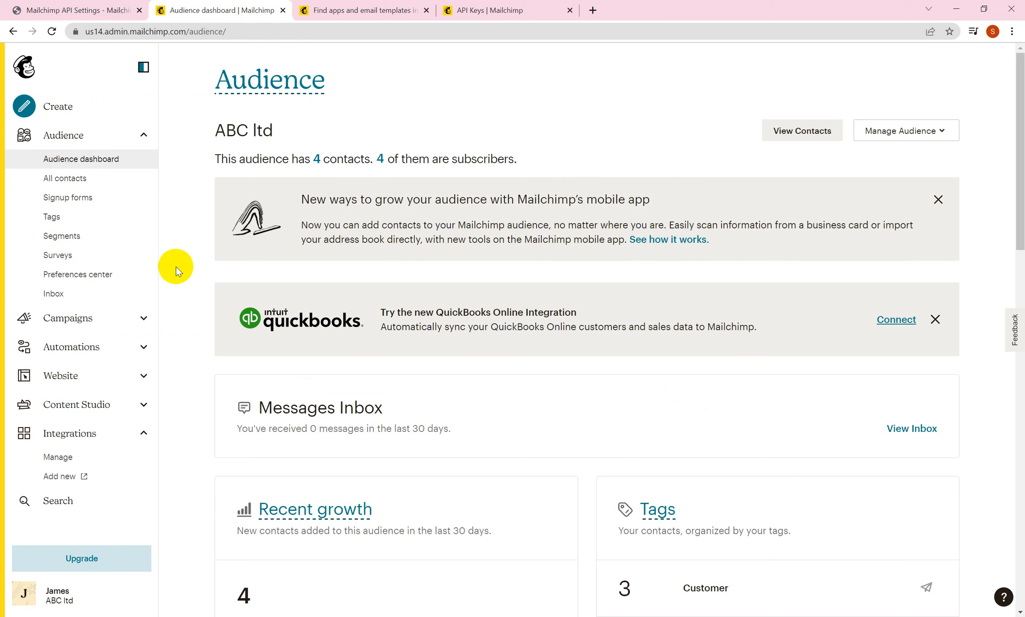
{"action": "left_click", "coordinate": [25, 593]}
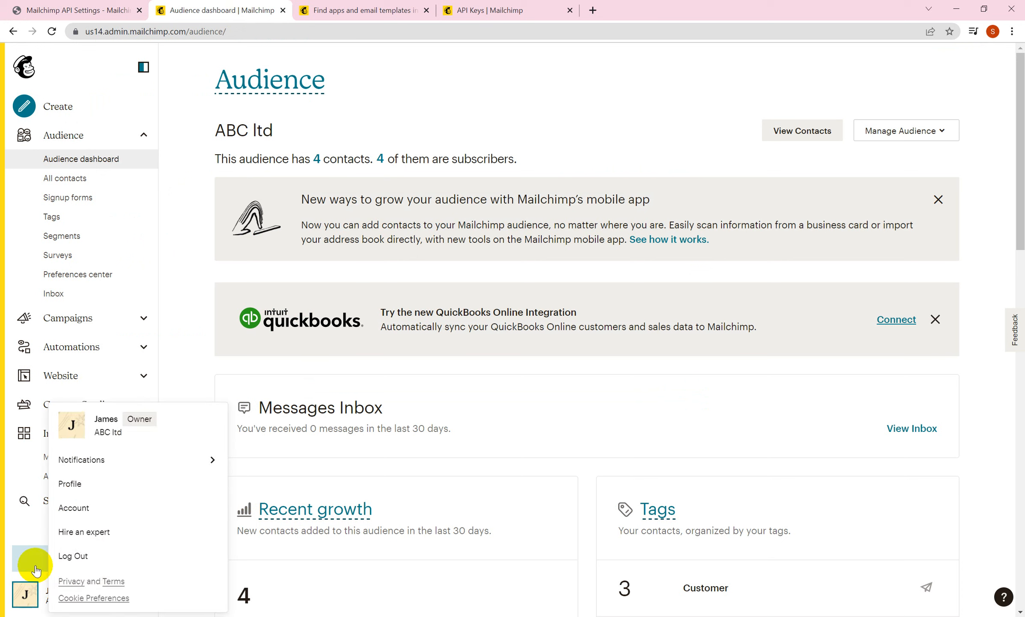
{"action": "left_click", "coordinate": [78, 509]}
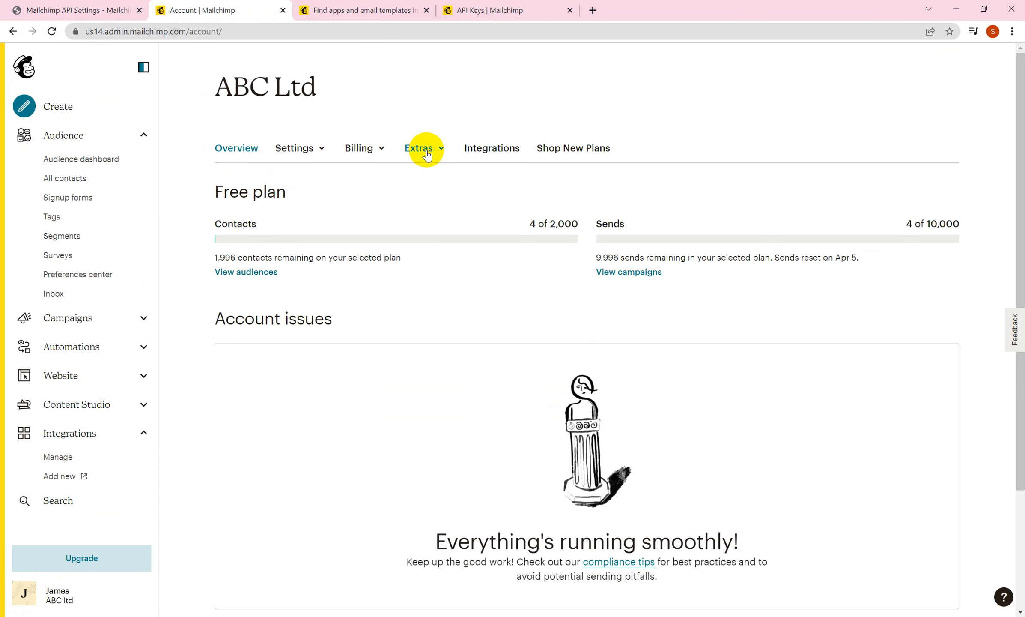
{"action": "left_click", "coordinate": [424, 148]}
{"action": "left_click", "coordinate": [427, 205]}
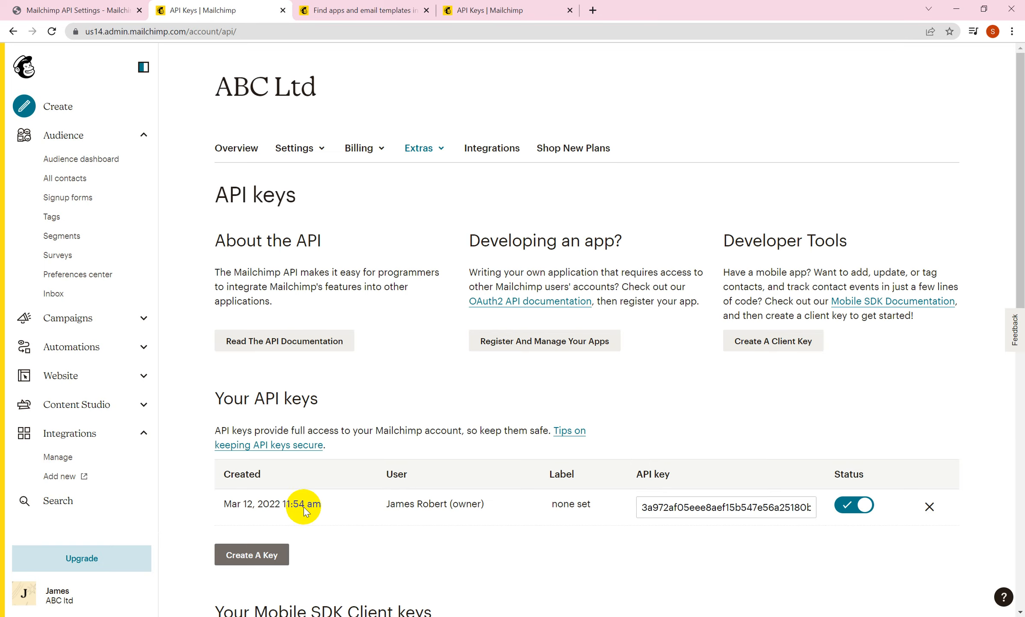
{"action": "left_click", "coordinate": [928, 506]}
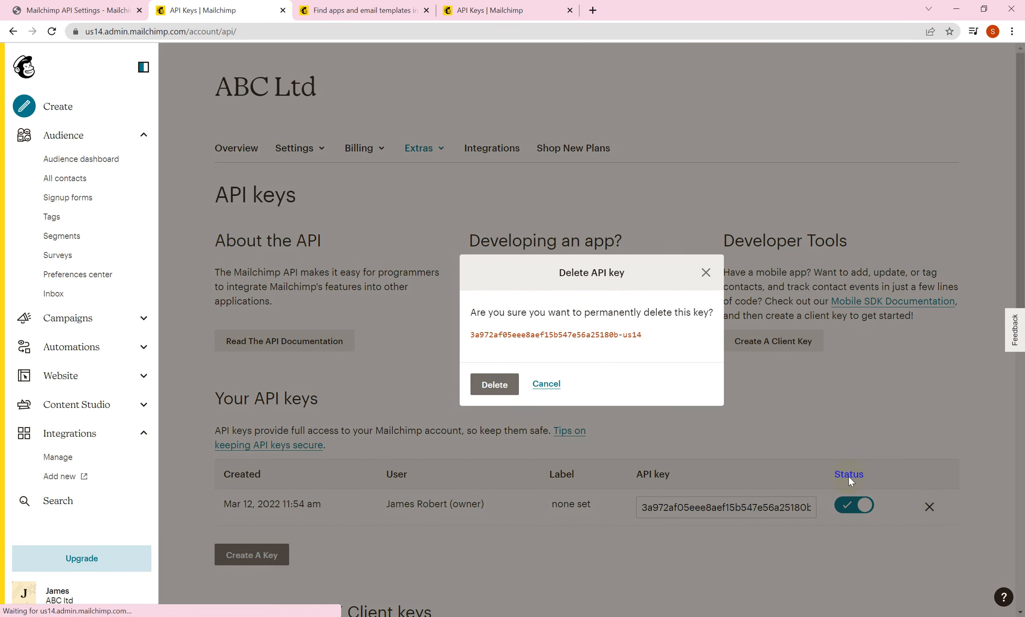
{"action": "left_click", "coordinate": [496, 384]}
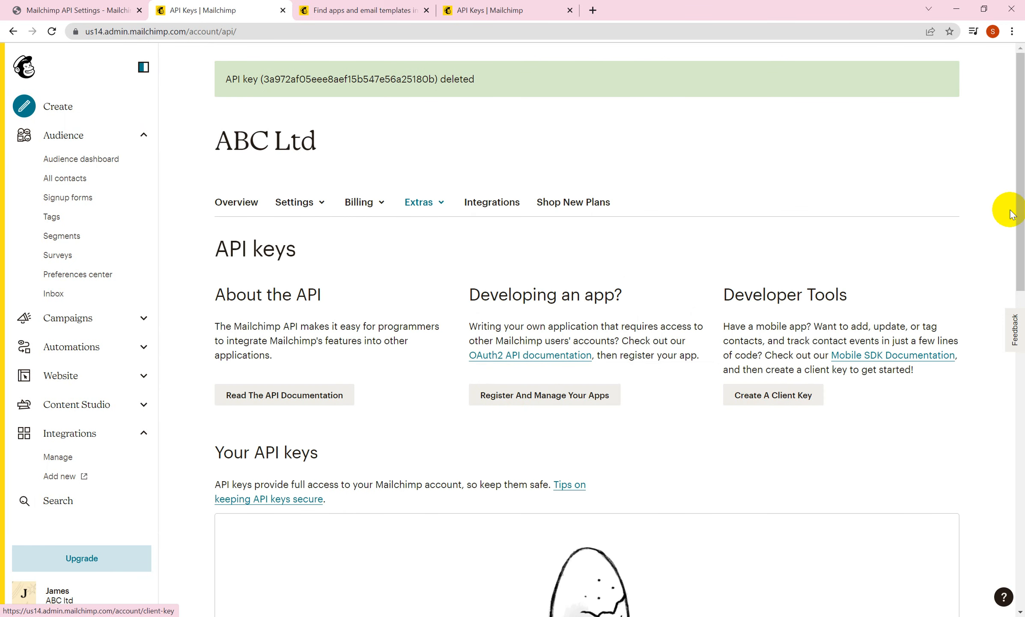
- Create a new Mailchimp API key and copy the full key
{"action": "left_click_drag", "start_coordinate": [1021, 214], "coordinate": [1022, 408]}
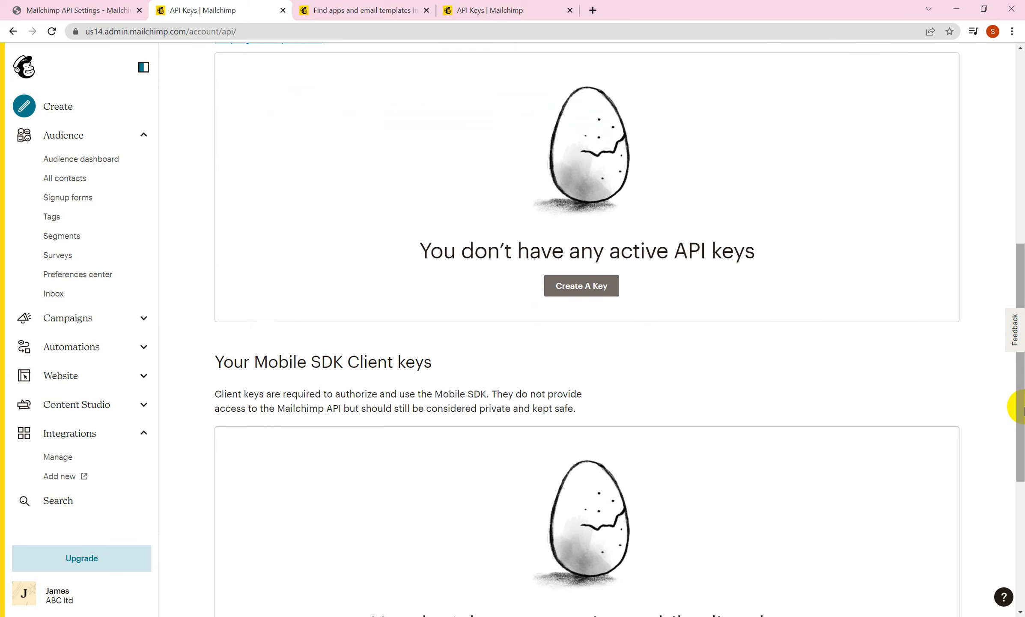
{"action": "left_click_drag", "start_coordinate": [1022, 286], "coordinate": [1016, 254]}
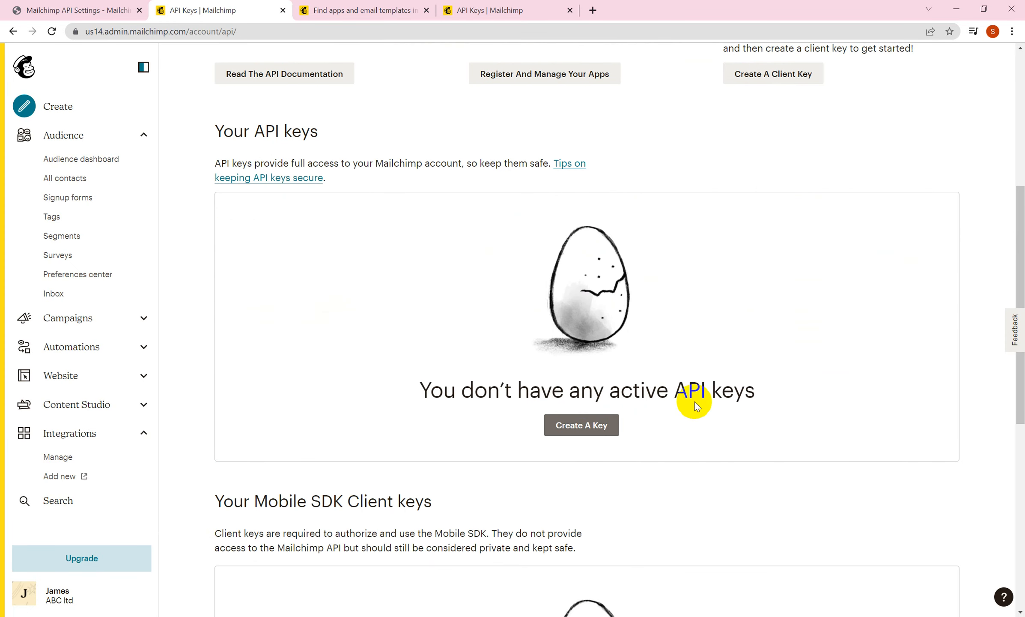
{"action": "left_click", "coordinate": [567, 429]}
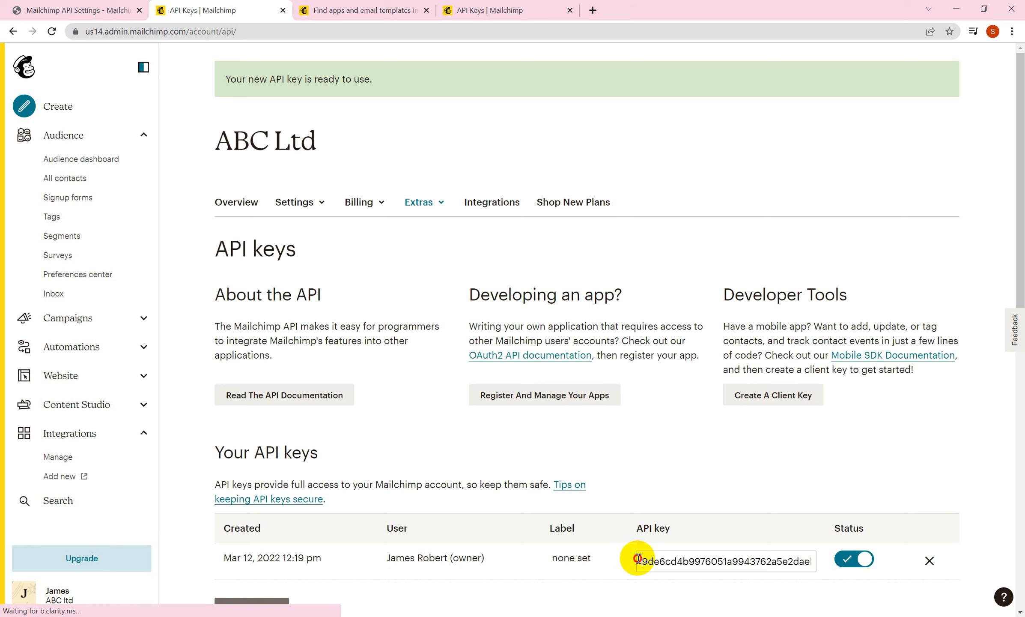
{"action": "left_click_drag", "start_coordinate": [639, 558], "coordinate": [843, 574]}
{"action": "key", "text": "ctrl+c"}
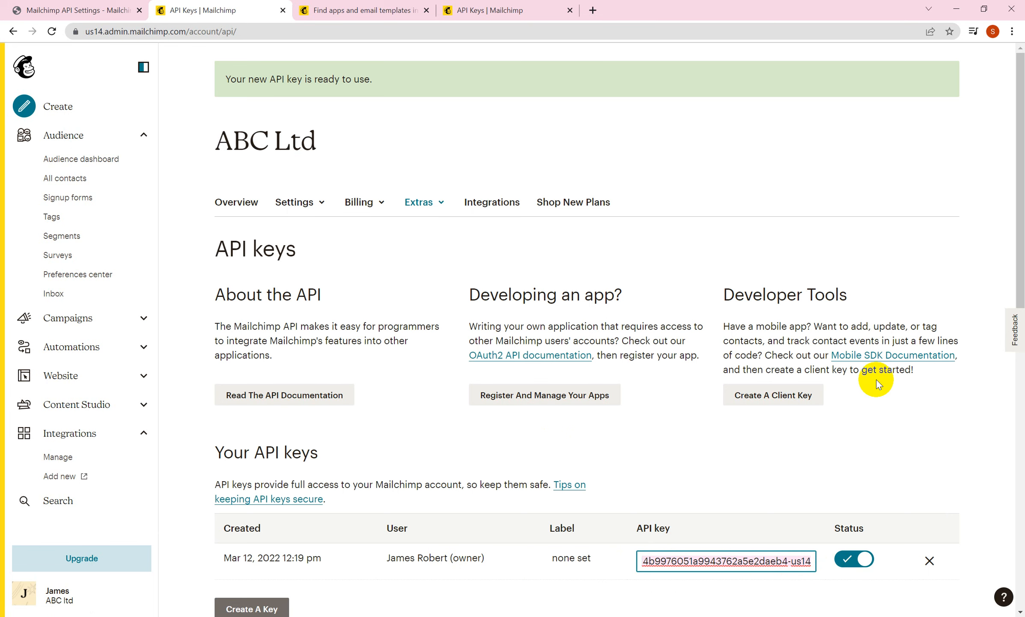
{"action": "left_click", "coordinate": [959, 9]}
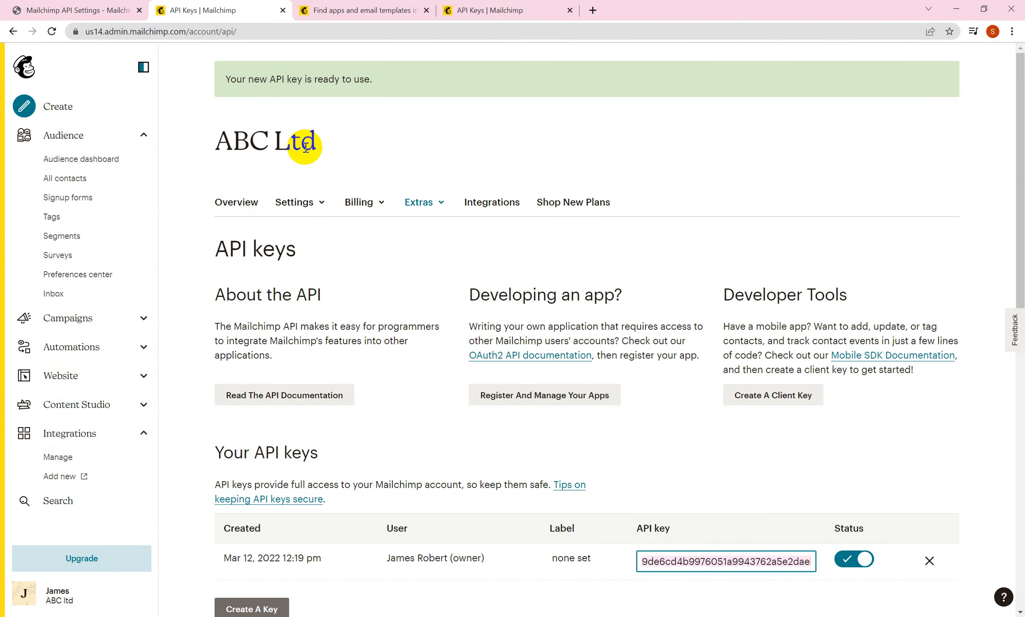
- Paste the new API key into the WordPress plugin's API Key setting and save the changes
{"action": "left_click", "coordinate": [64, 10]}
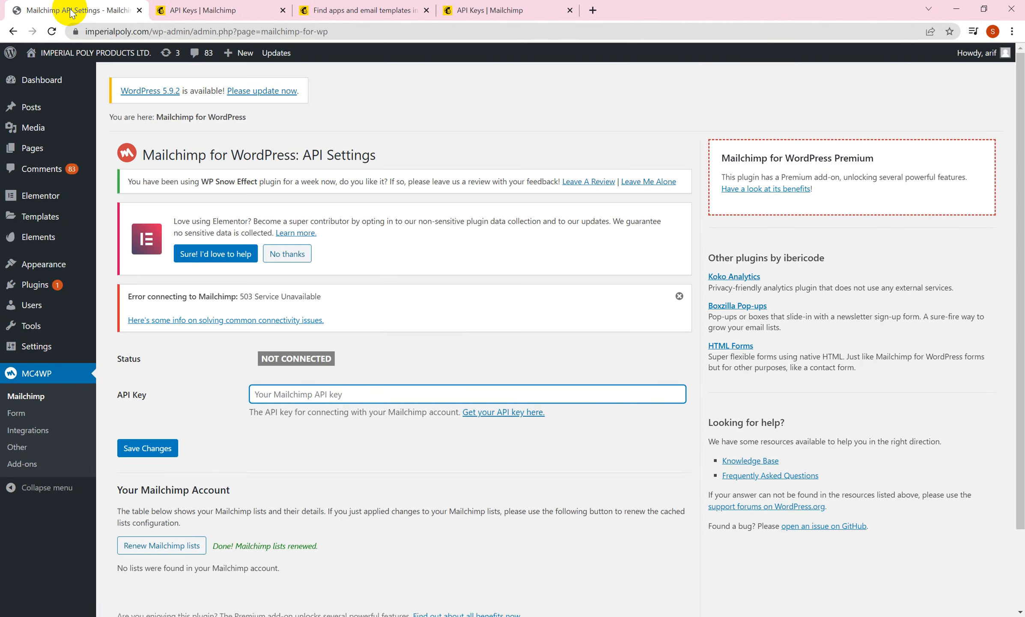
{"action": "left_click", "coordinate": [346, 395]}
{"action": "key", "text": "ctrl+v"}
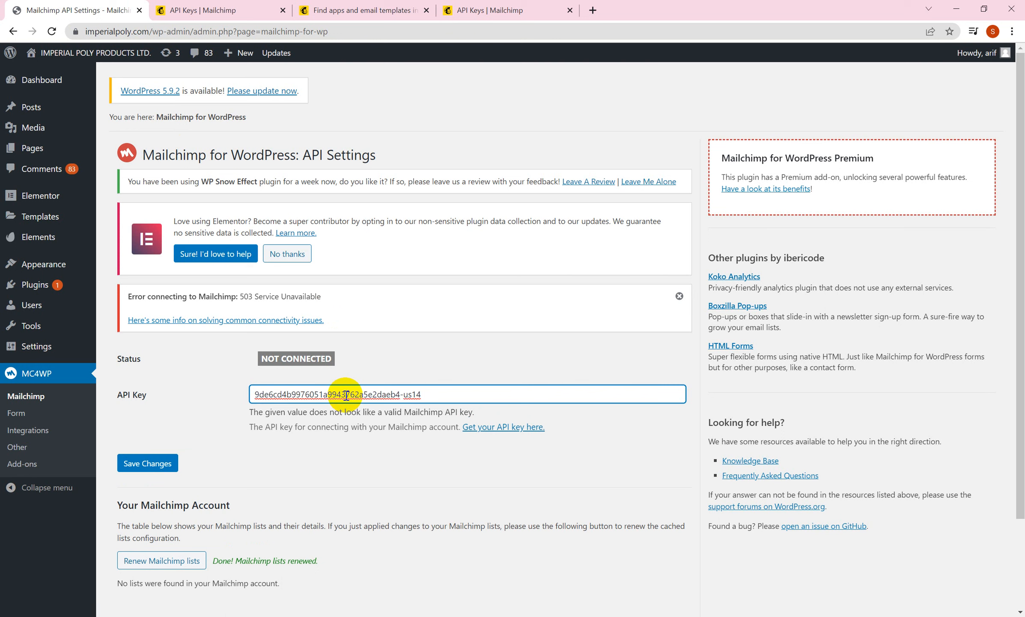
{"action": "left_click", "coordinate": [157, 467]}
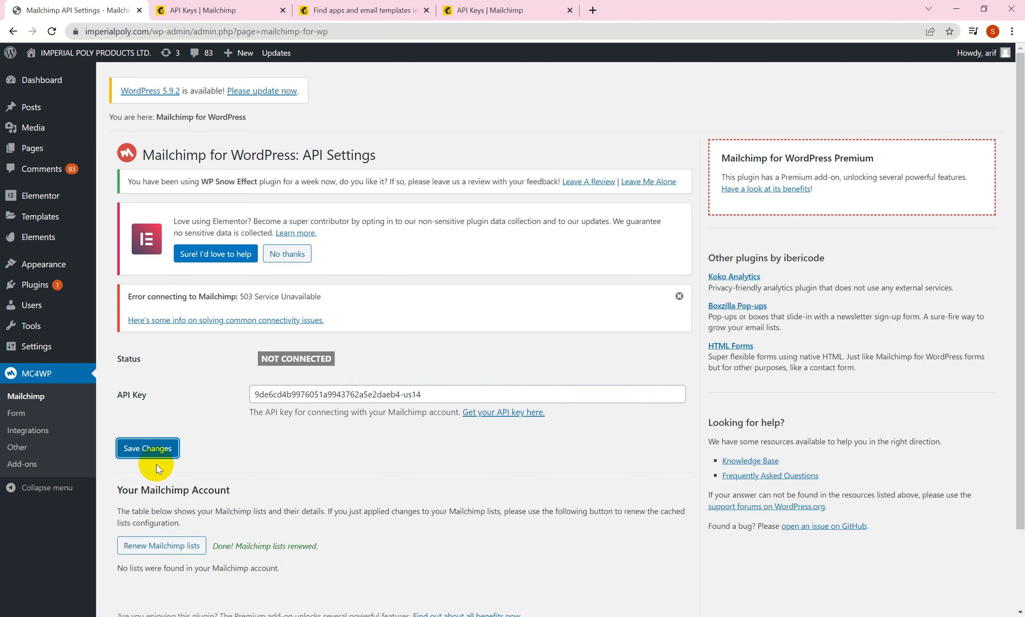
{"action": "left_click", "coordinate": [158, 451]}
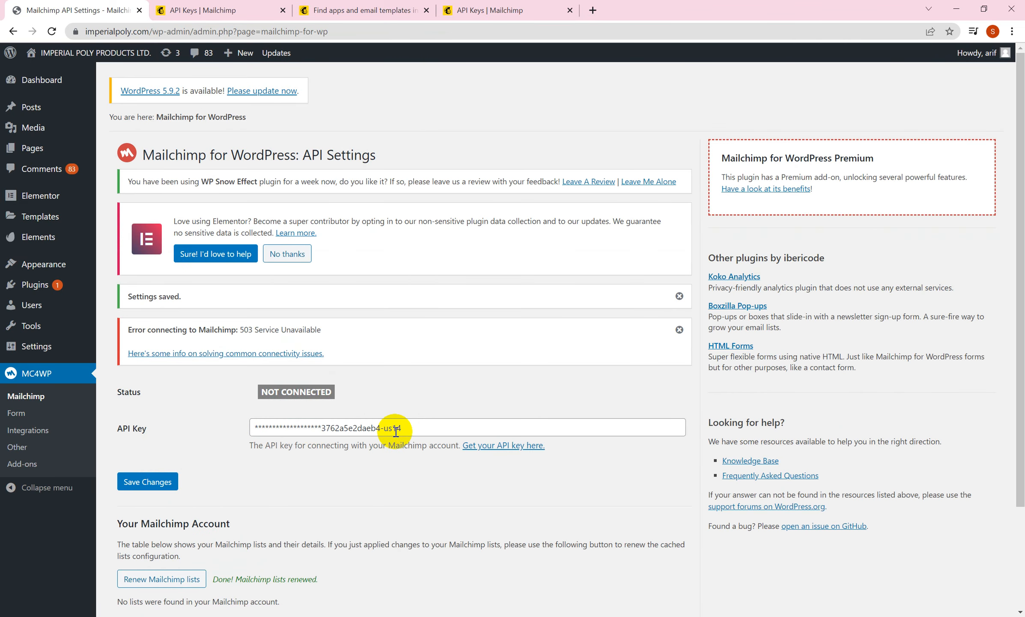
{"action": "left_click", "coordinate": [148, 482]}
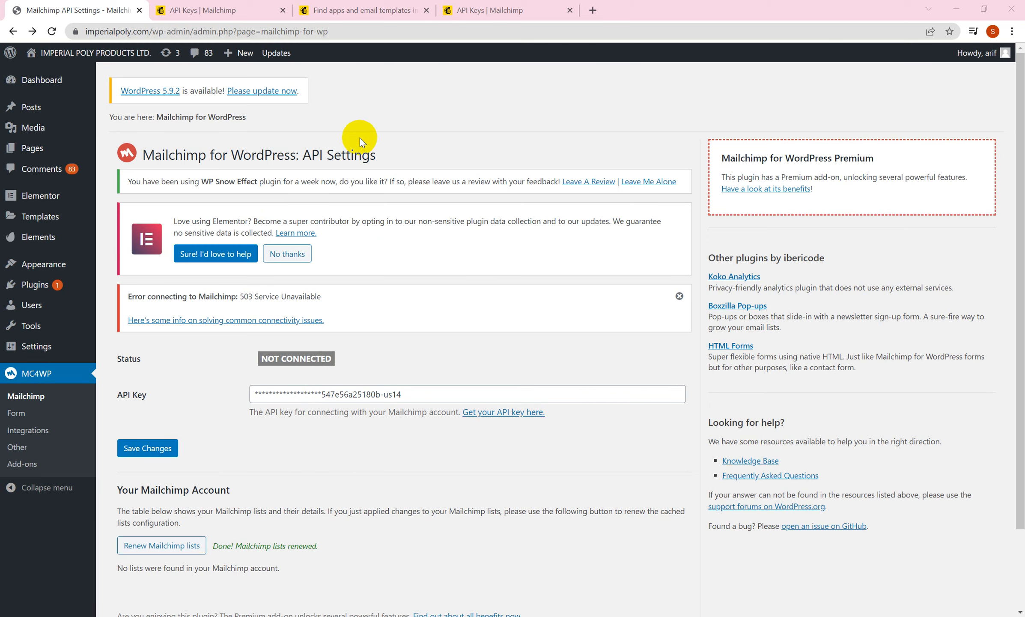
{"action": "left_click", "coordinate": [241, 10]}
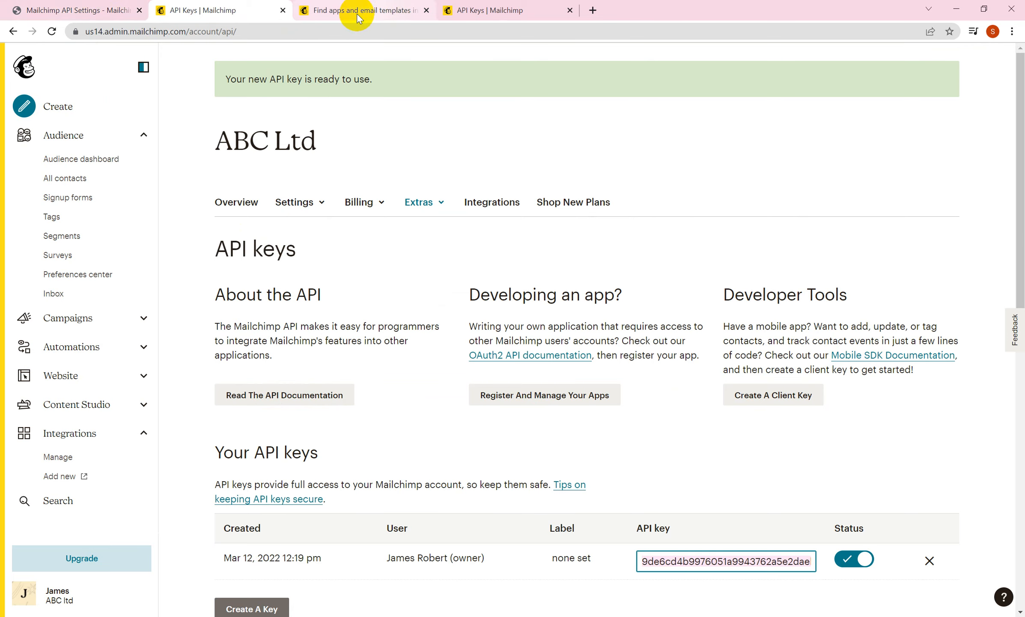
{"action": "left_click", "coordinate": [99, 11]}
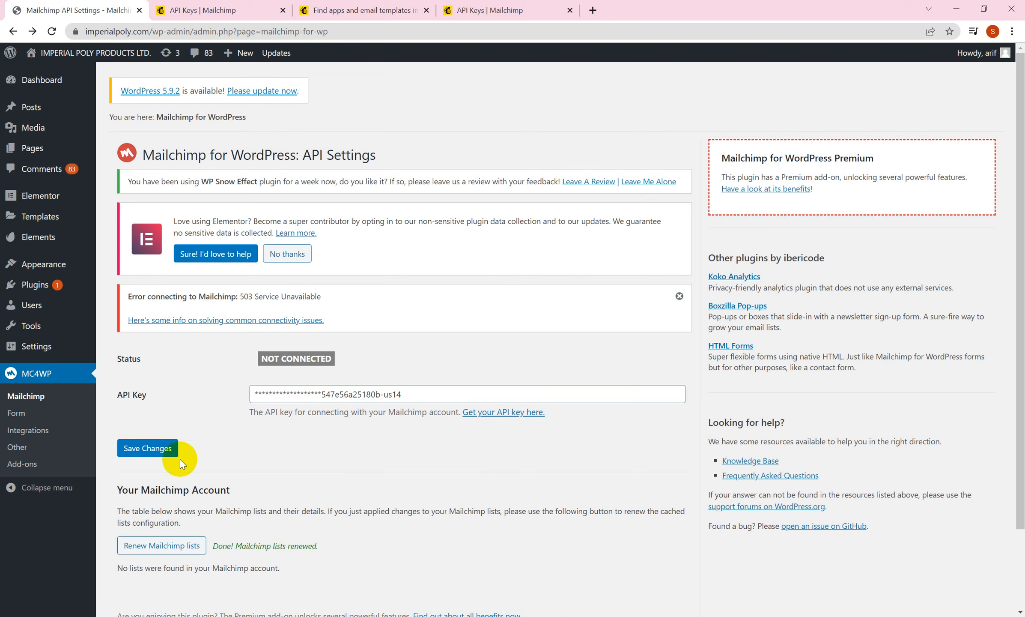
{"action": "mouse_move", "coordinate": [80, 350]}
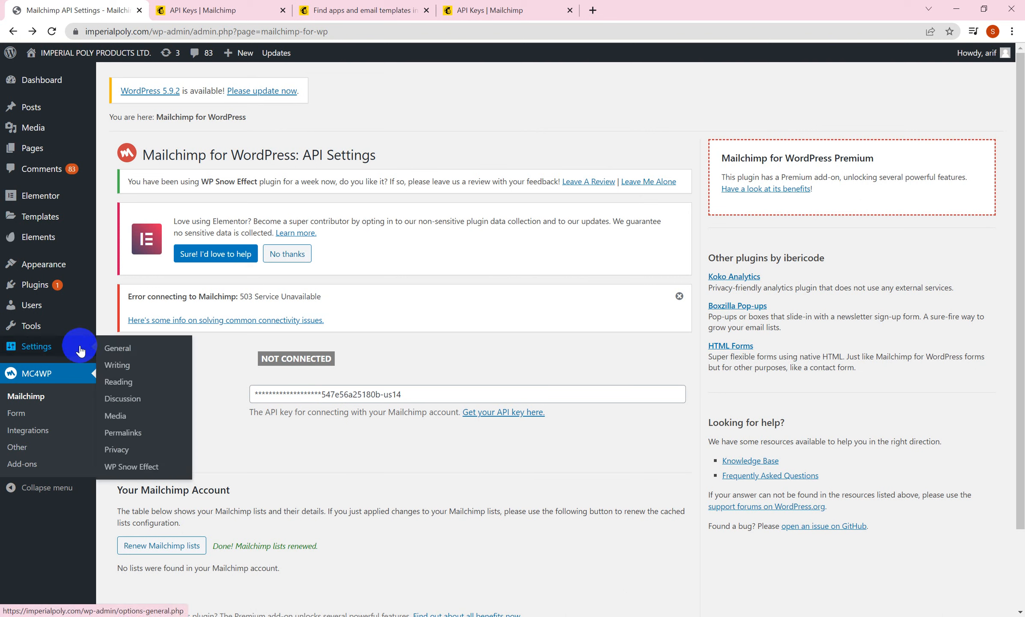